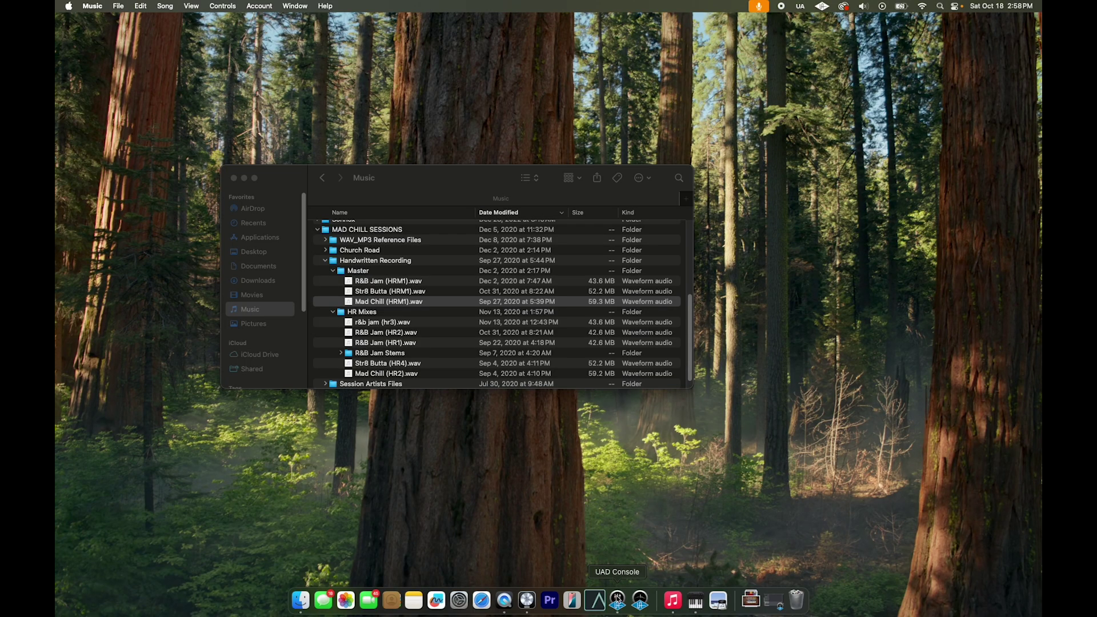
# Bring the UAD Console mixer for the Apollo Twin to the front from the Dock.
pyautogui.click(617, 600)
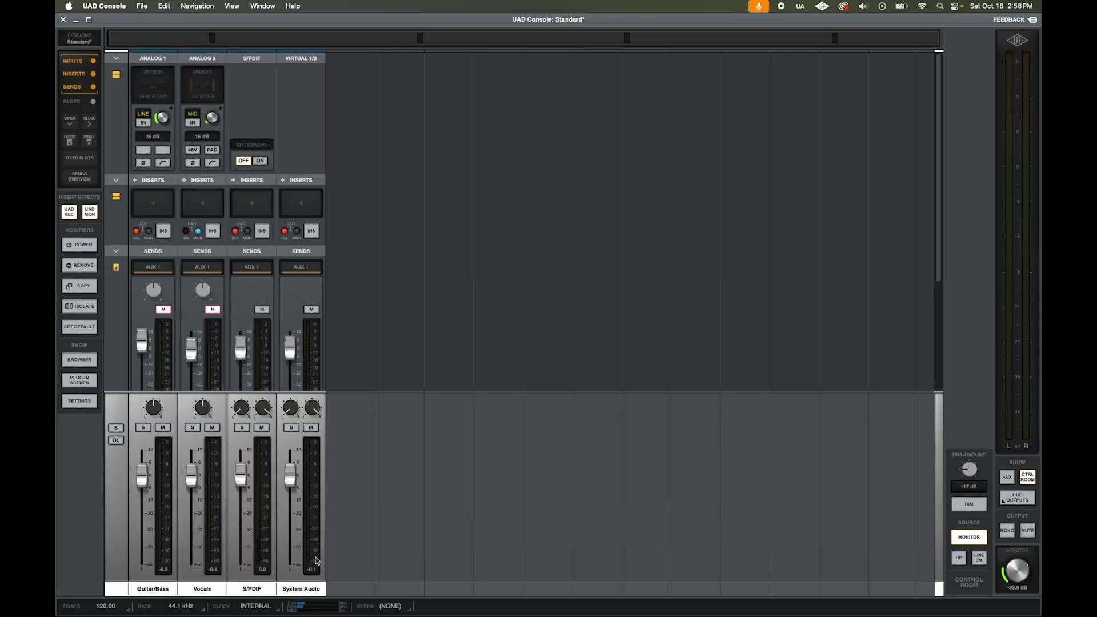
# Dismiss the UAD Console mixer and bring up the Logic Pro multitrack vocal session.
pyautogui.click(75, 20)
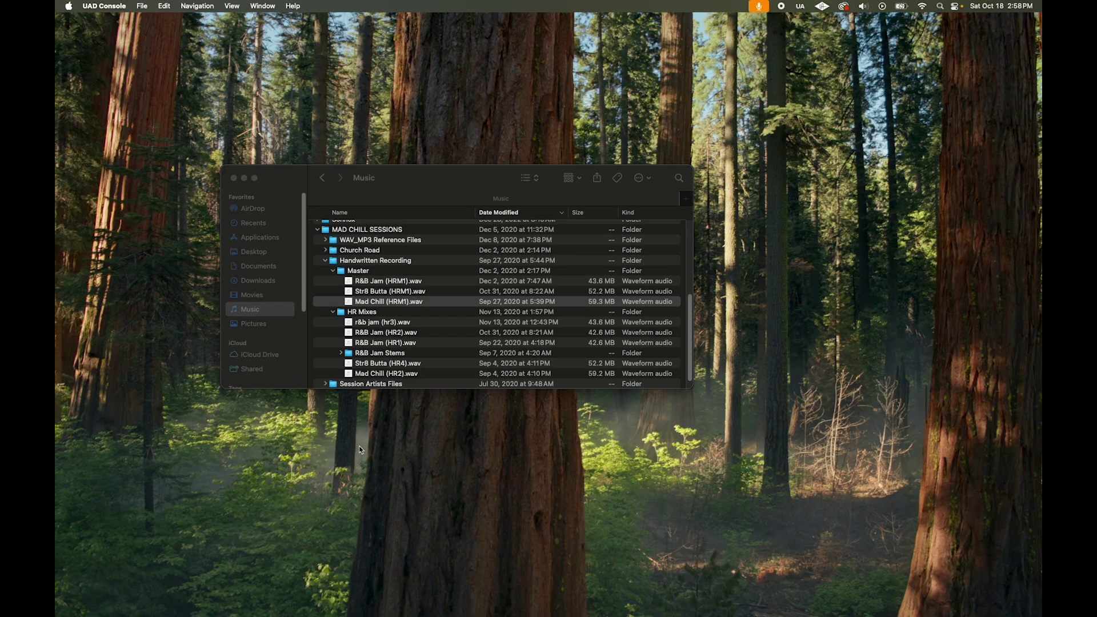
pyautogui.click(672, 601)
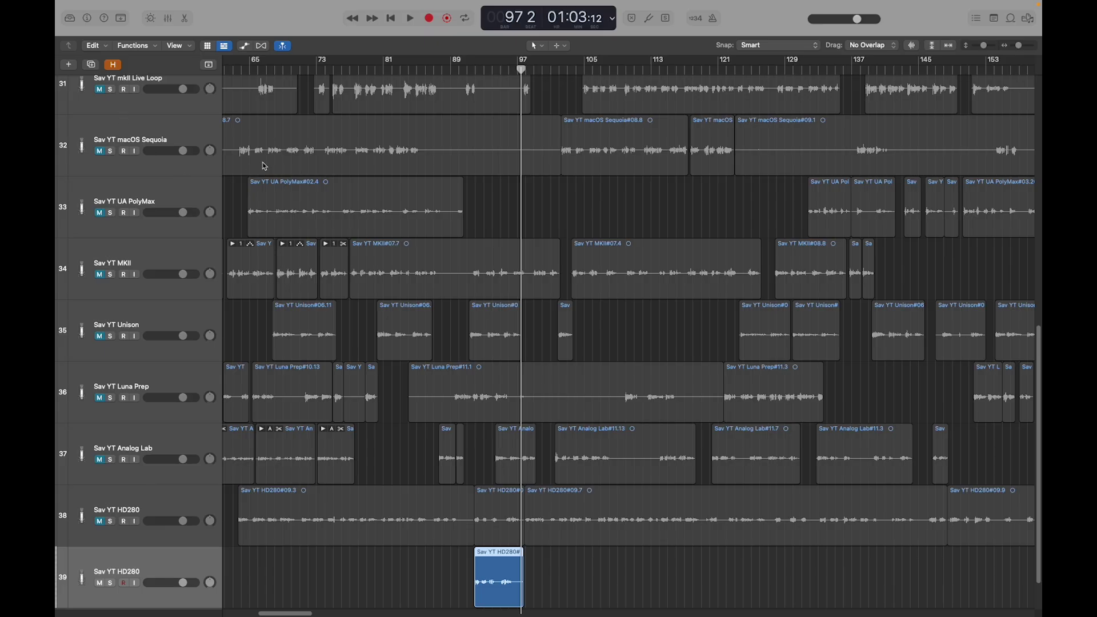
# Play the Logic project from the song start with track 38 (Sav YT HD280) regions selected.
pyautogui.click(391, 18)
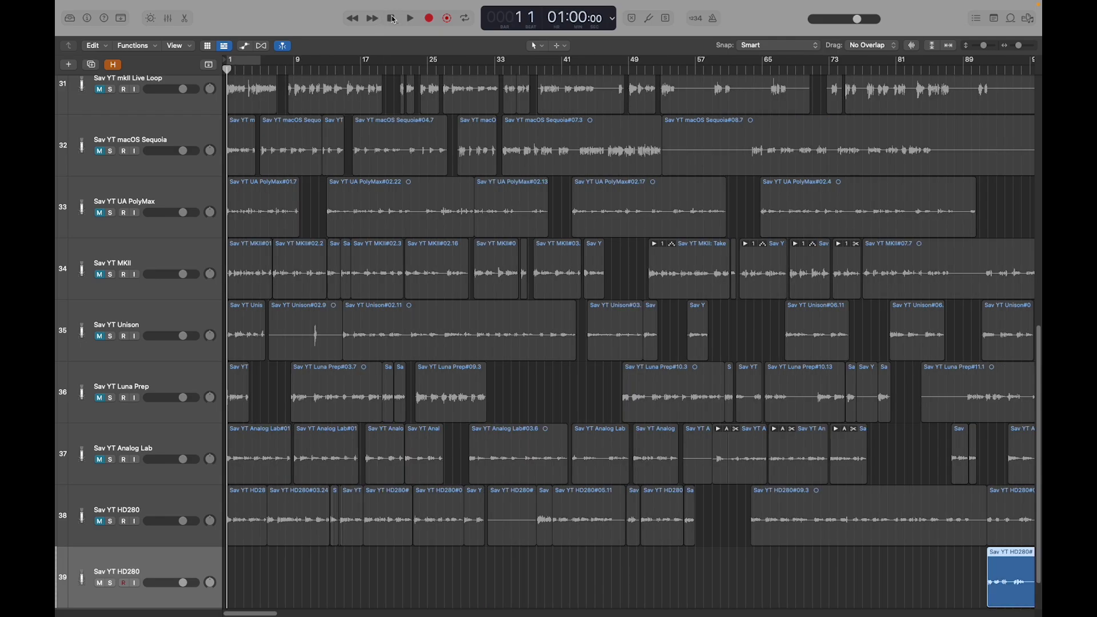
pyautogui.click(99, 523)
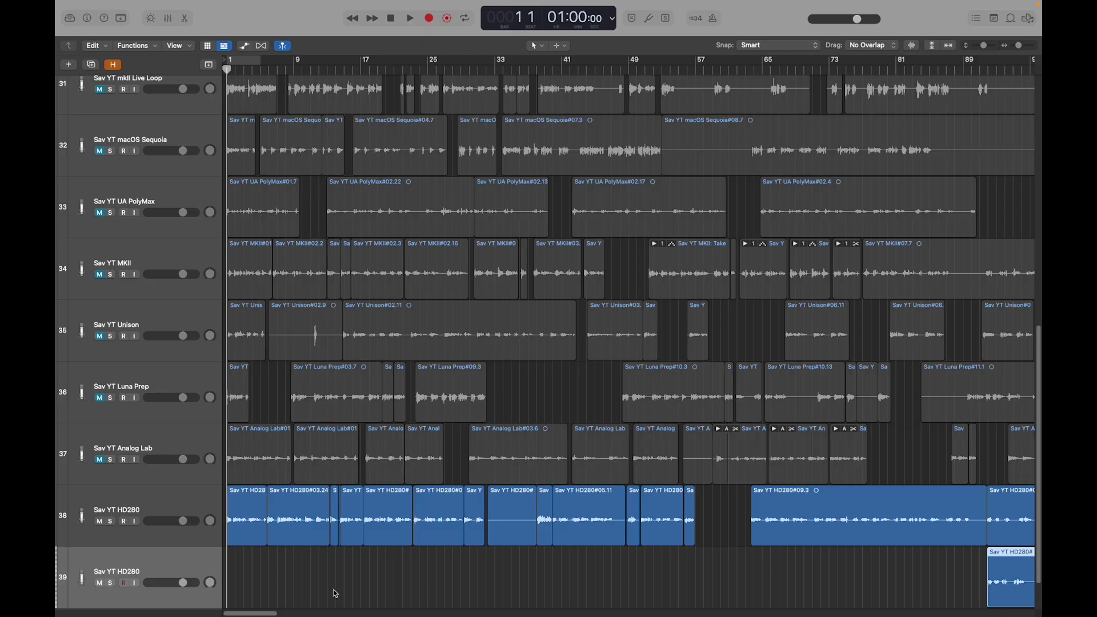
pyautogui.press('space')
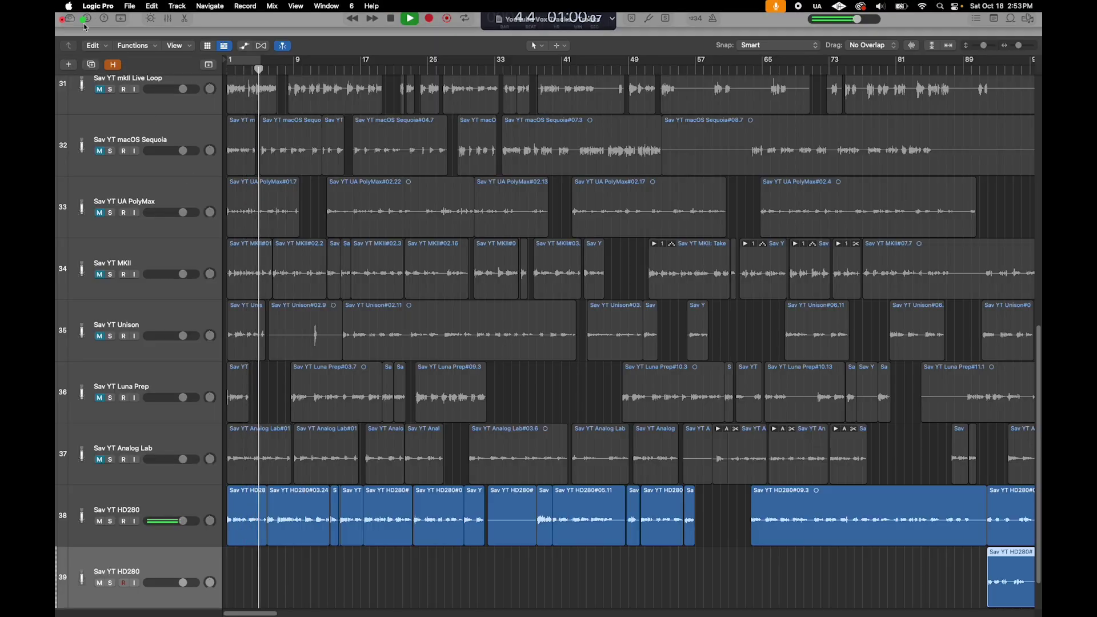
# Move the windowed Logic aside, front UAD Console, and check the Virtual 1/2 naming popup.
pyautogui.click(86, 18)
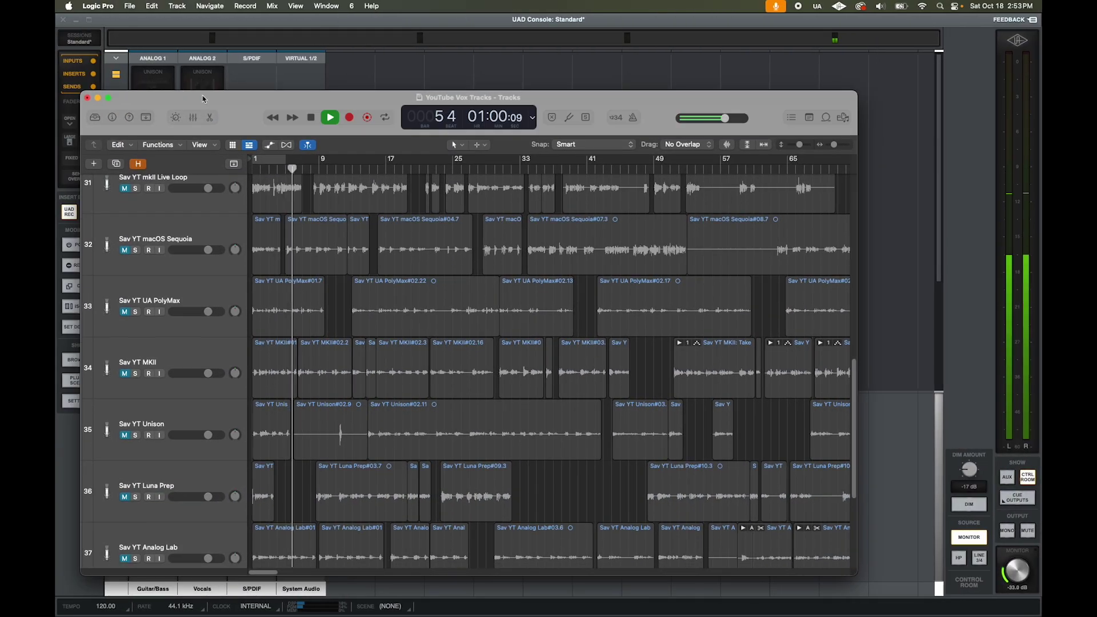
pyautogui.moveTo(204, 99); pyautogui.dragTo(256, 142)
pyautogui.click(85, 198)
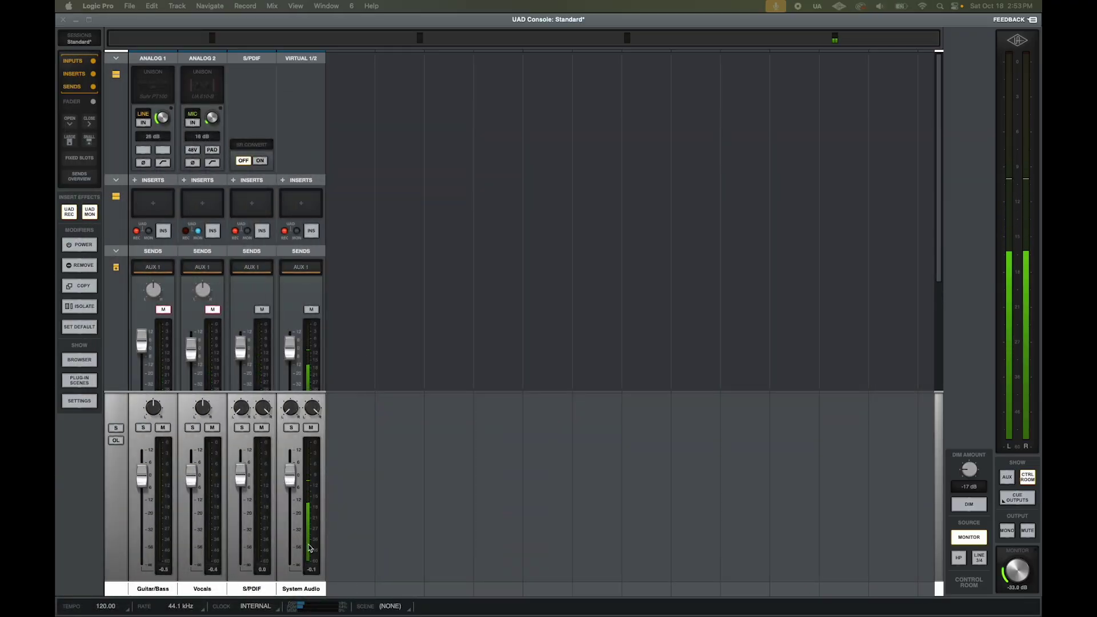
pyautogui.click(301, 588)
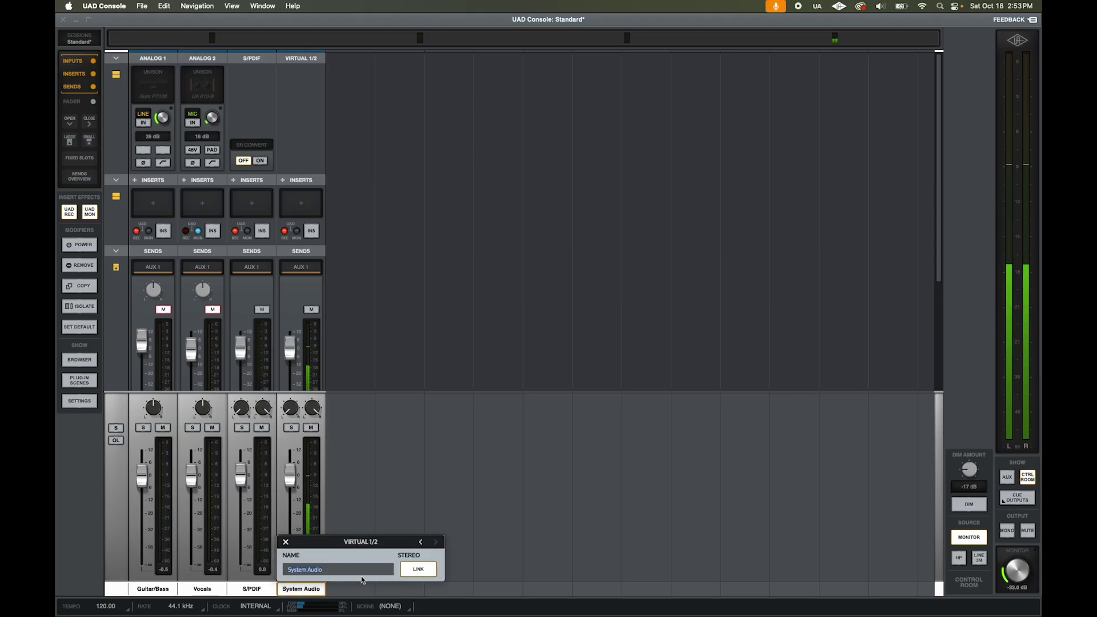
pyautogui.click(284, 541)
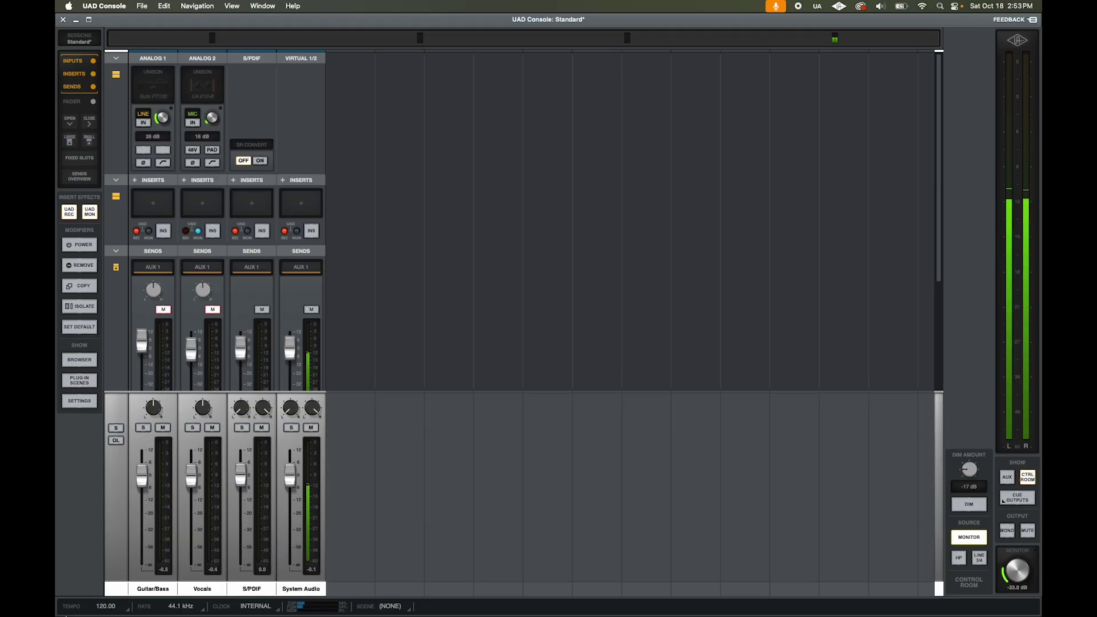
pyautogui.click(79, 401)
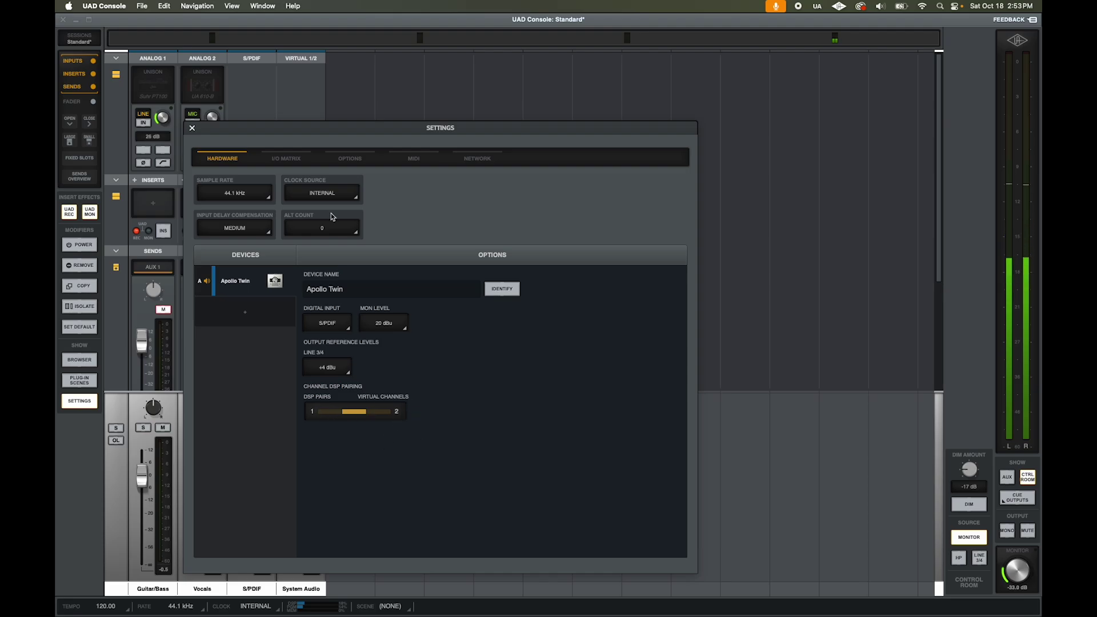
pyautogui.click(287, 160)
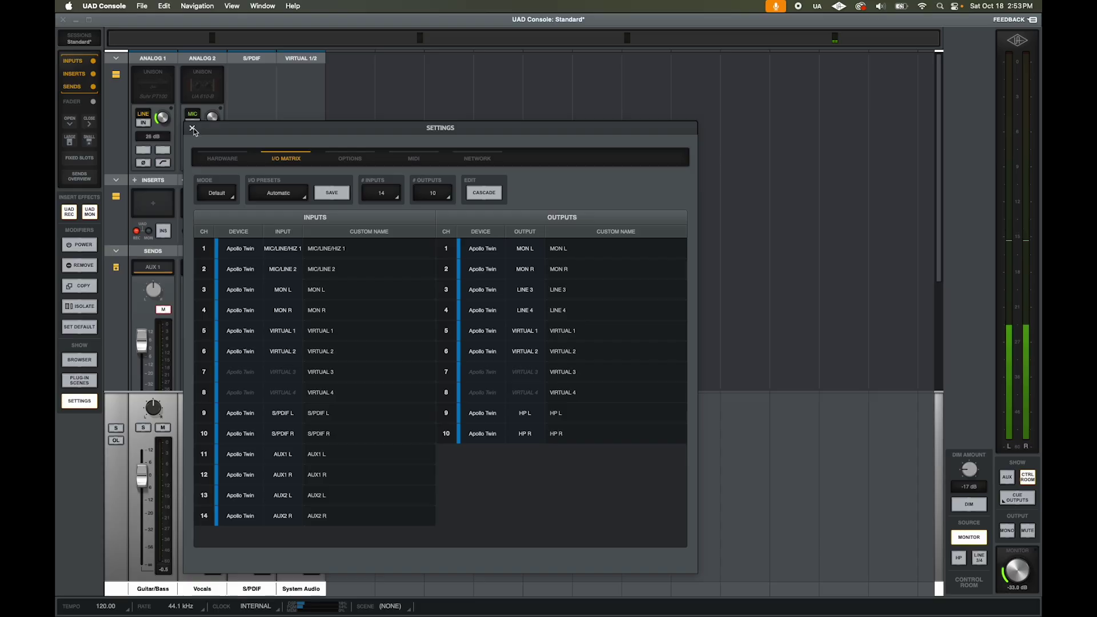
pyautogui.click(193, 128)
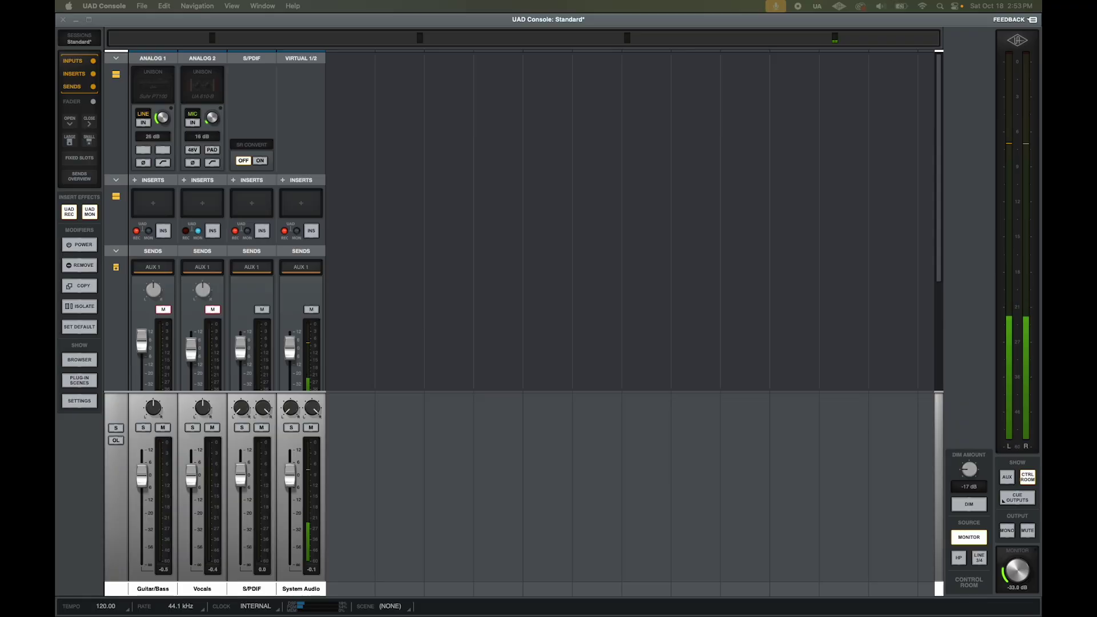
# Verify Universal Audio Thunderbolt stereo speakers use Virtual 1 and 2, testing the Right speaker.
pyautogui.press('super+q')
pyautogui.click(697, 604)
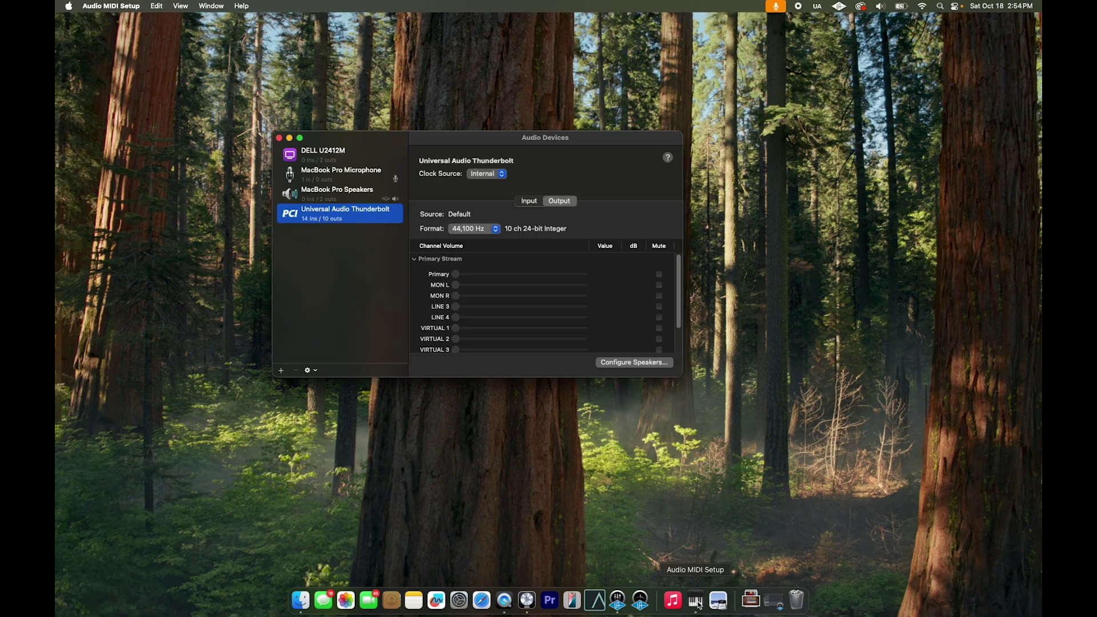
pyautogui.click(302, 141)
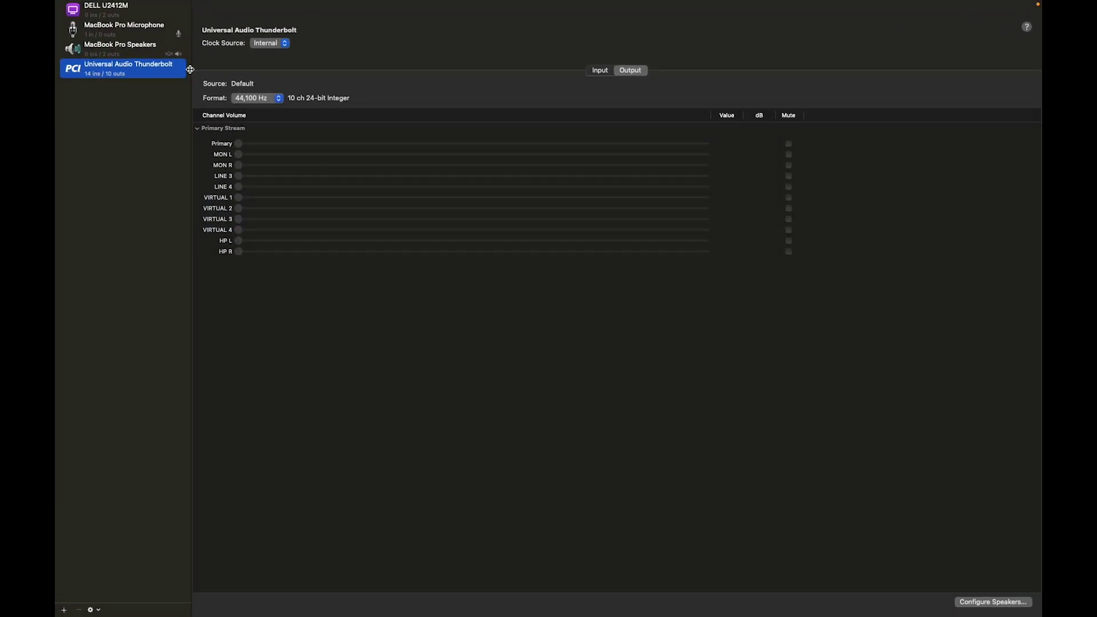
pyautogui.click(995, 602)
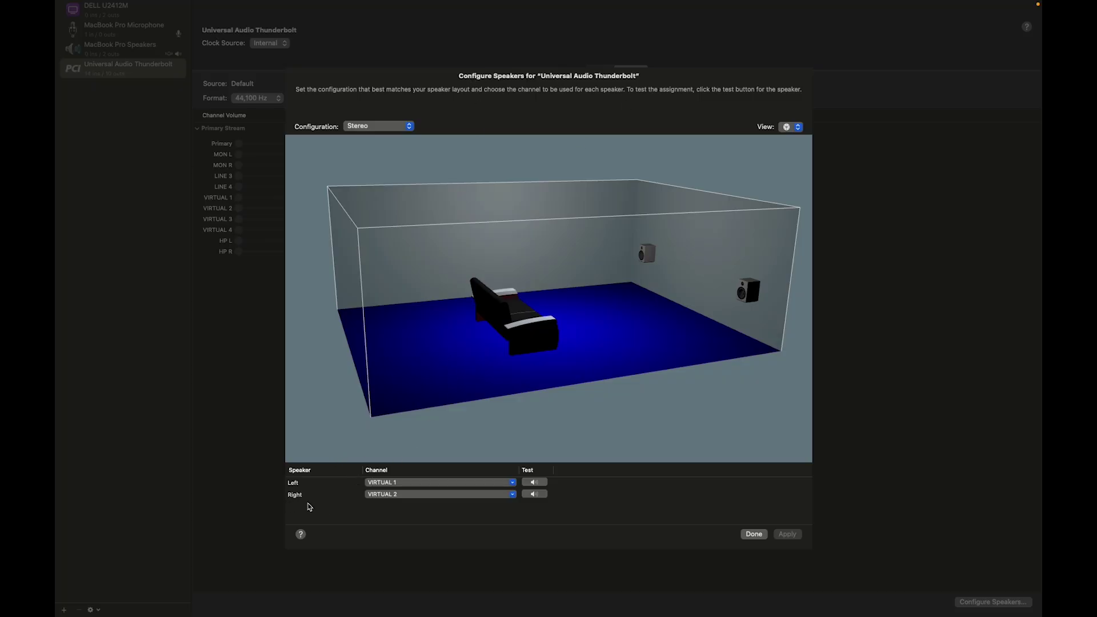
pyautogui.click(534, 495)
pyautogui.click(749, 535)
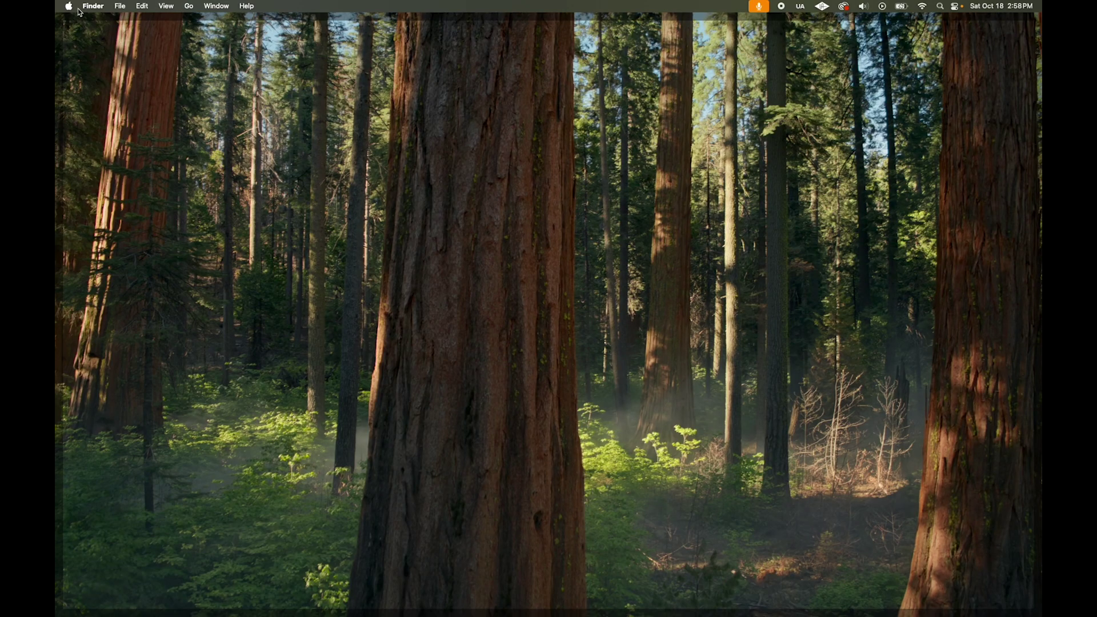
# Choose Universal Audio Thunderbolt as the output device in System Settings' Sound pane.
pyautogui.click(70, 7)
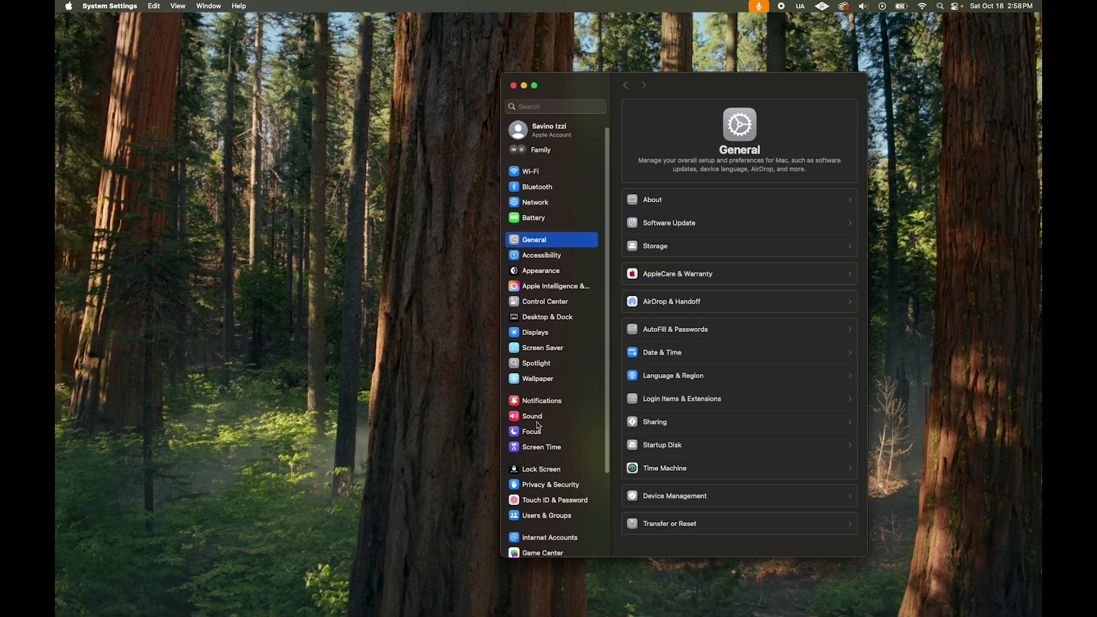
pyautogui.click(536, 421)
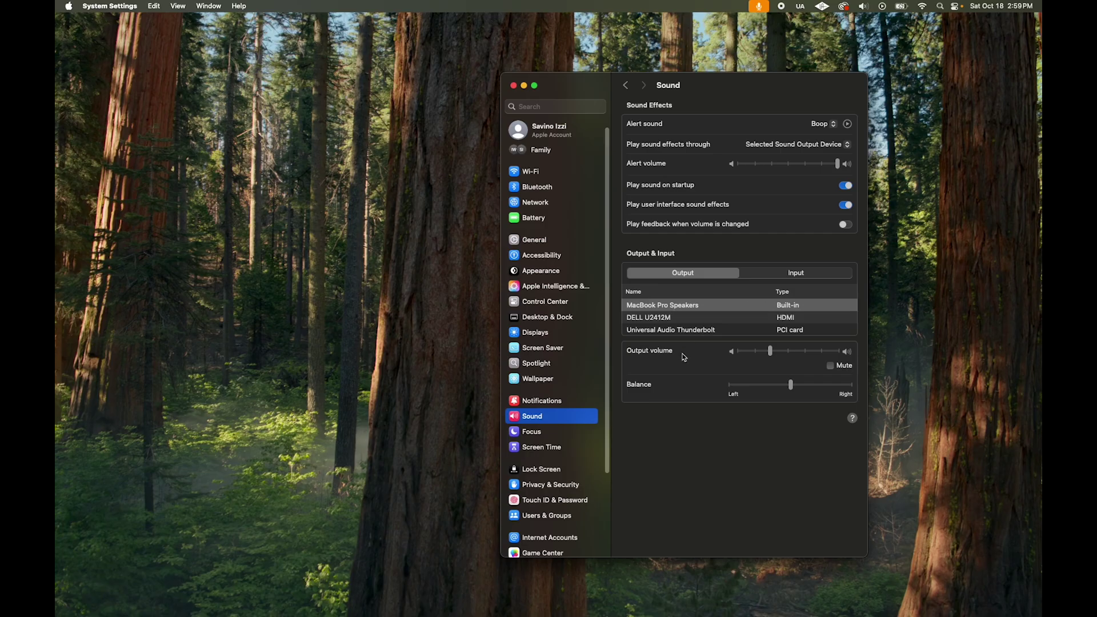
pyautogui.click(693, 332)
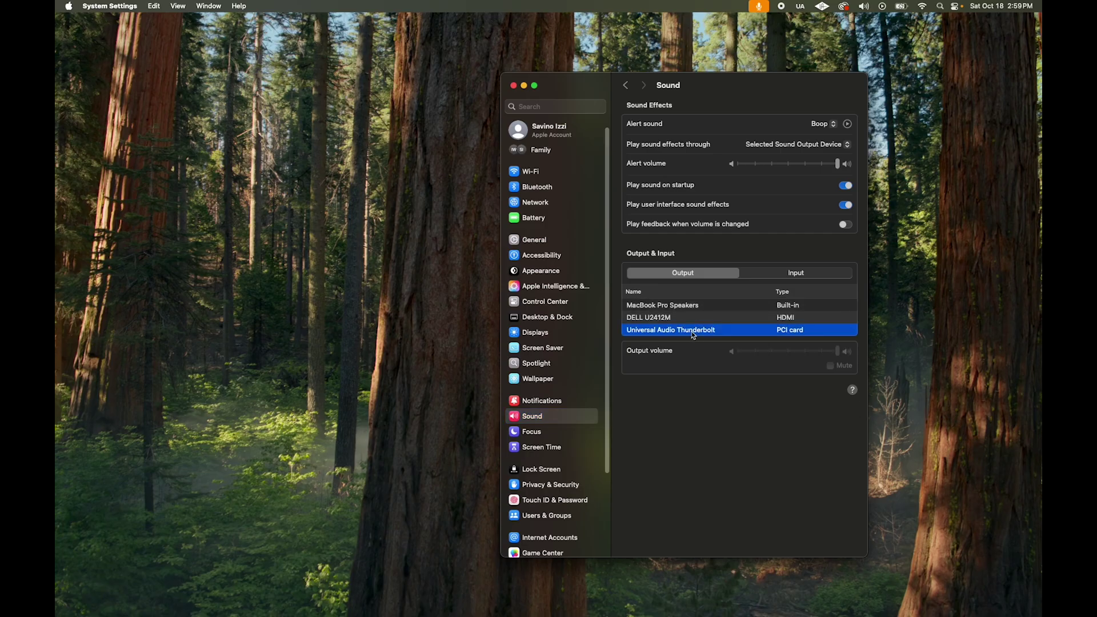
# Close System Settings, play Mad Chill (HRM1) in Music, and watch UAD Console's meters.
pyautogui.click(513, 85)
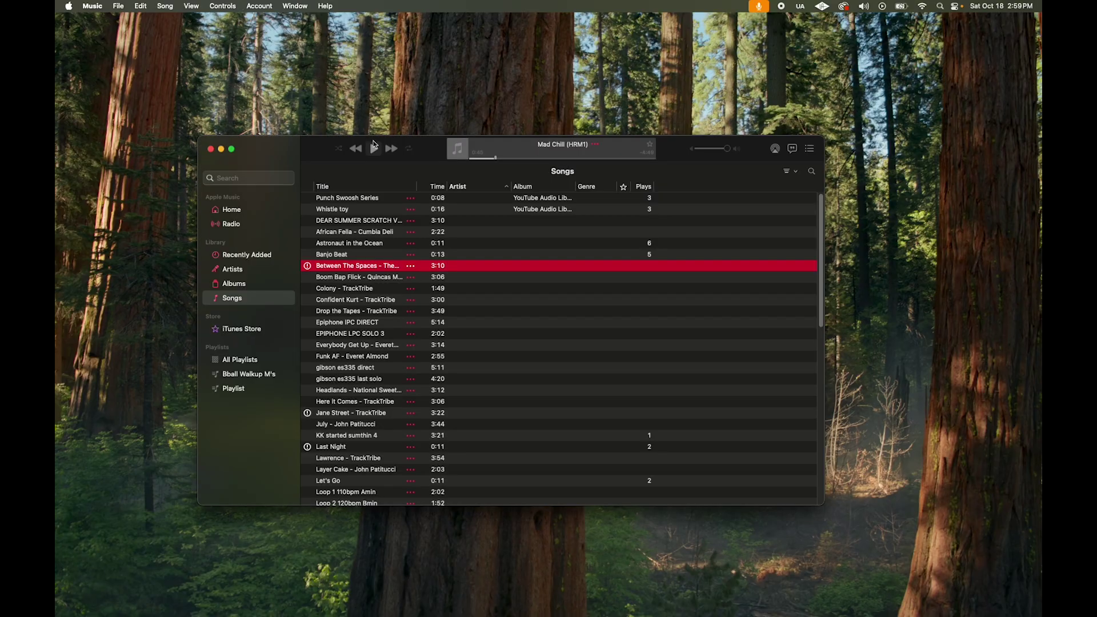
pyautogui.click(374, 149)
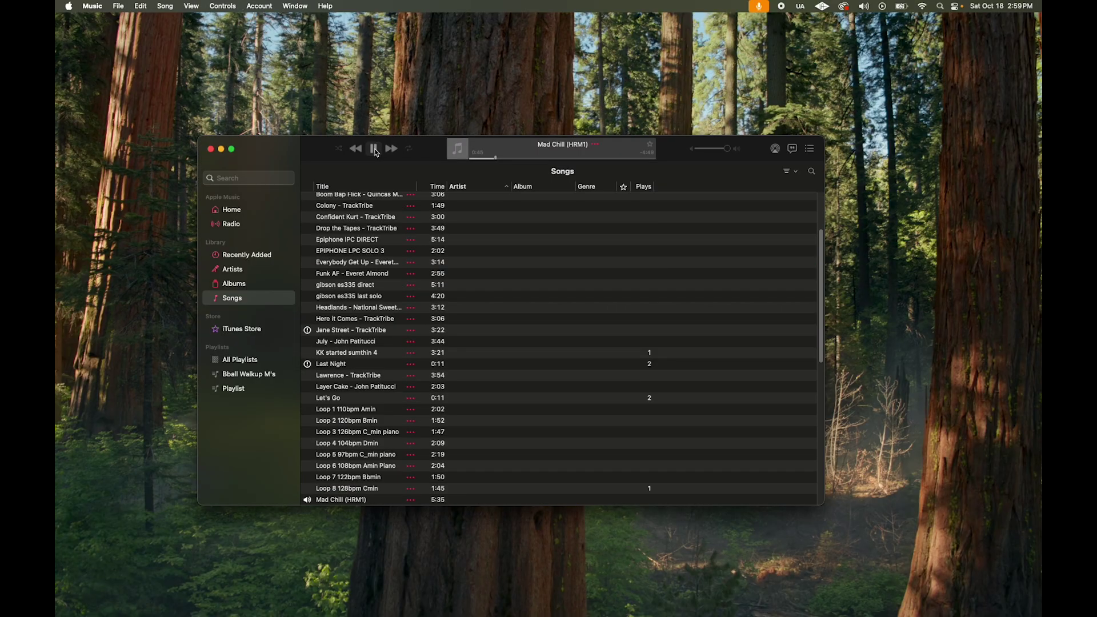
pyautogui.moveTo(606, 612)
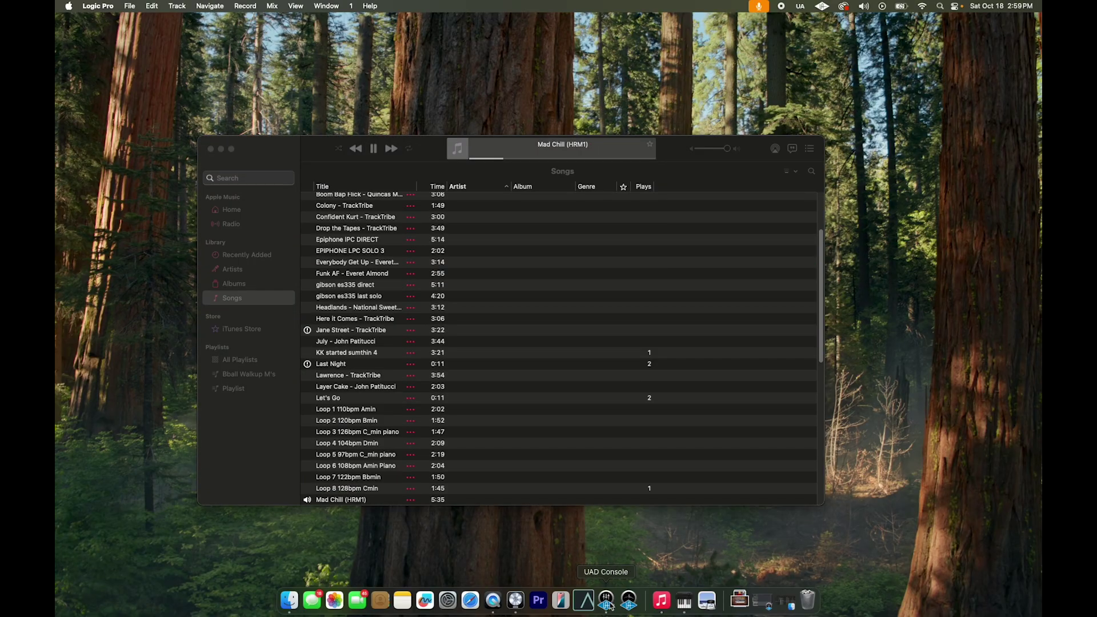
pyautogui.click(617, 599)
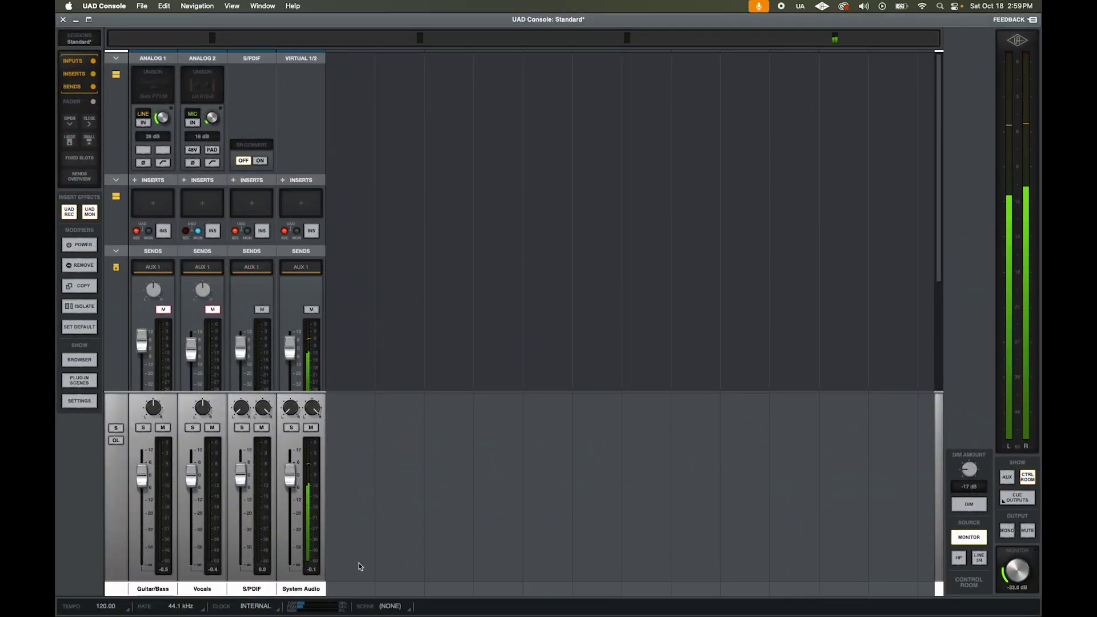